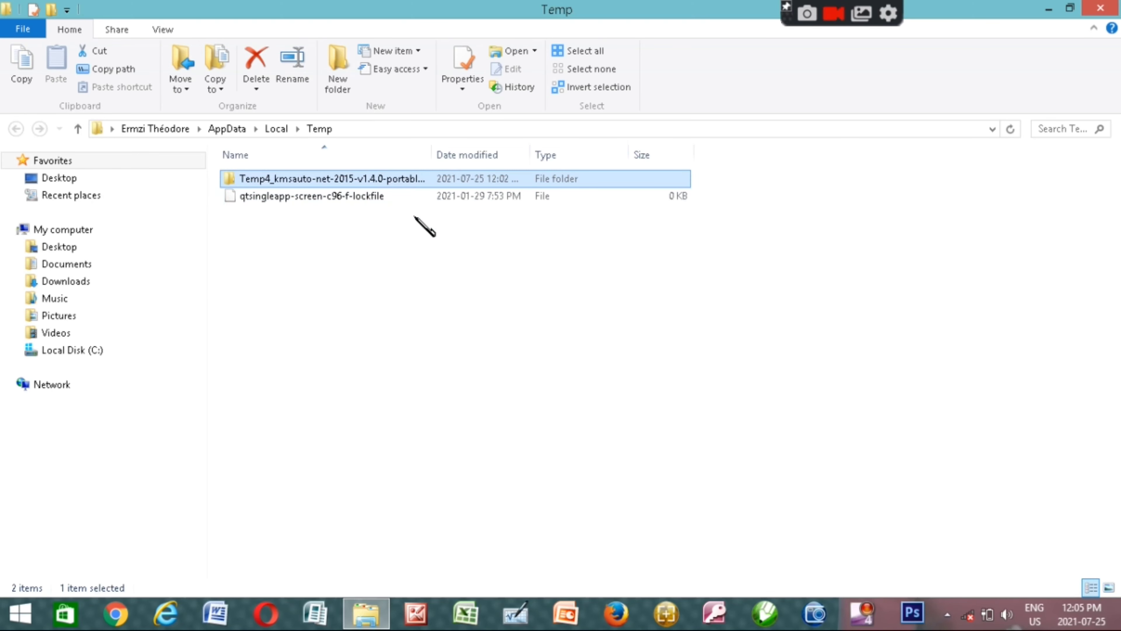
- Delete the Temp4_kmsauto-net-2015 folder from the Temp folder and try to delete the qtsingleapp-screen-c96-f-lockfile file
{"action": "right_click", "coordinate": [431, 175]}
{"action": "left_click", "coordinate": [508, 530]}
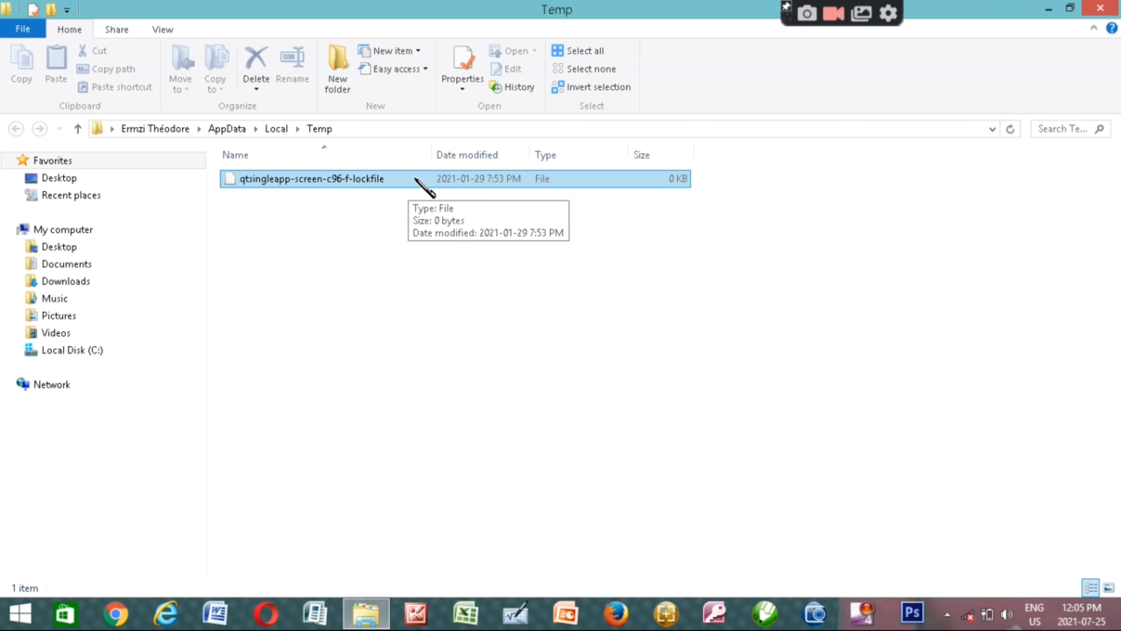
{"action": "right_click", "coordinate": [416, 177]}
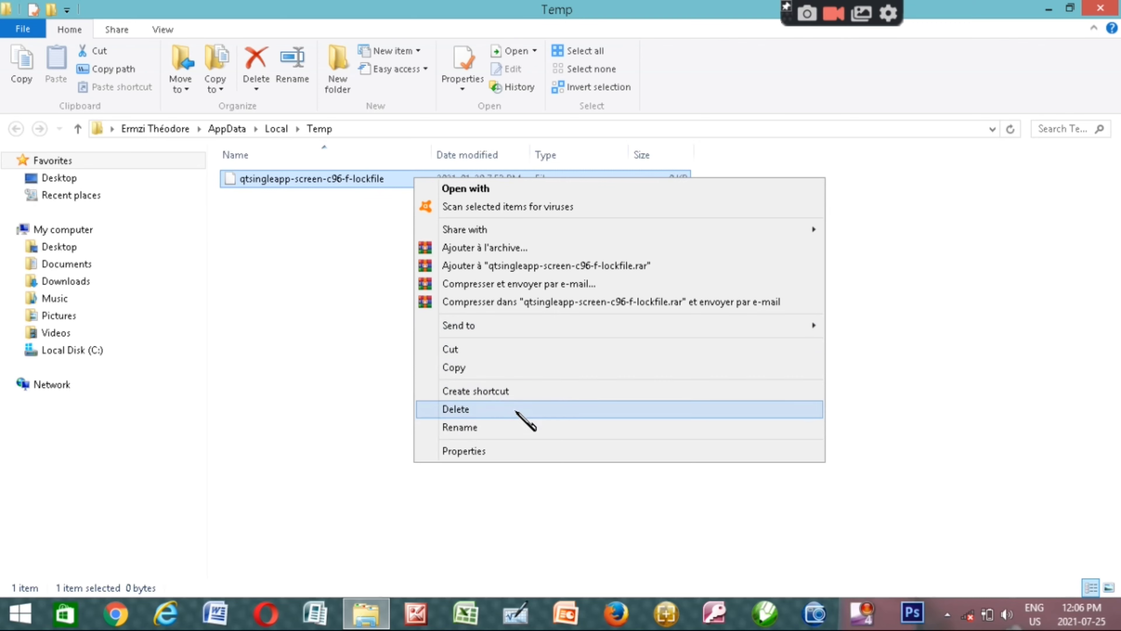
{"action": "left_click", "coordinate": [517, 410]}
{"action": "left_click", "coordinate": [597, 221]}
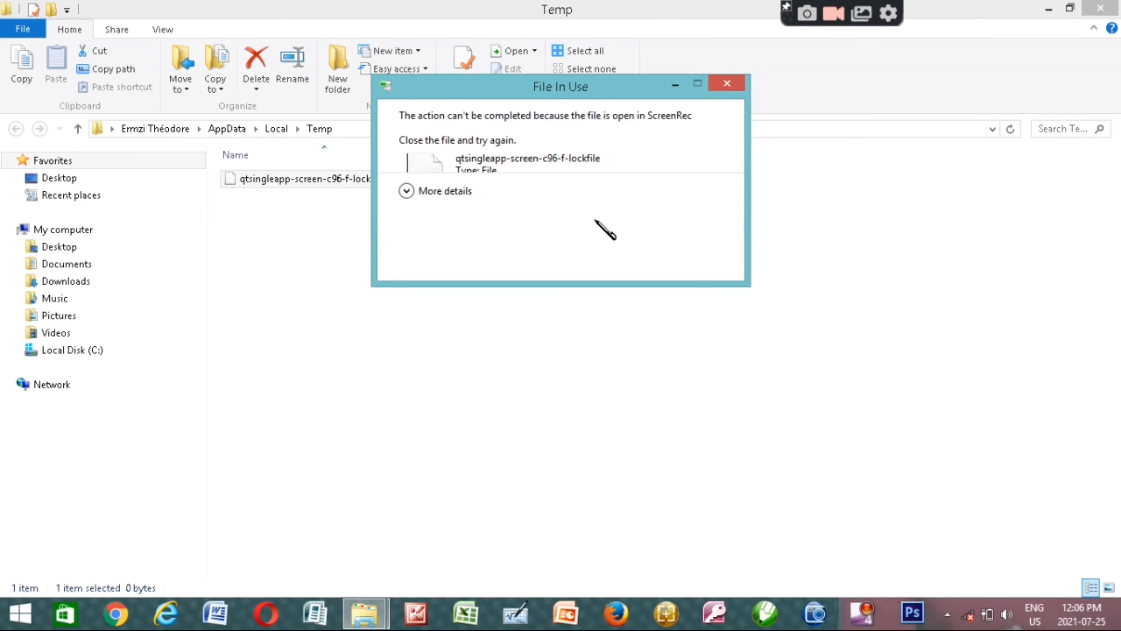
{"action": "left_click", "coordinate": [729, 84]}
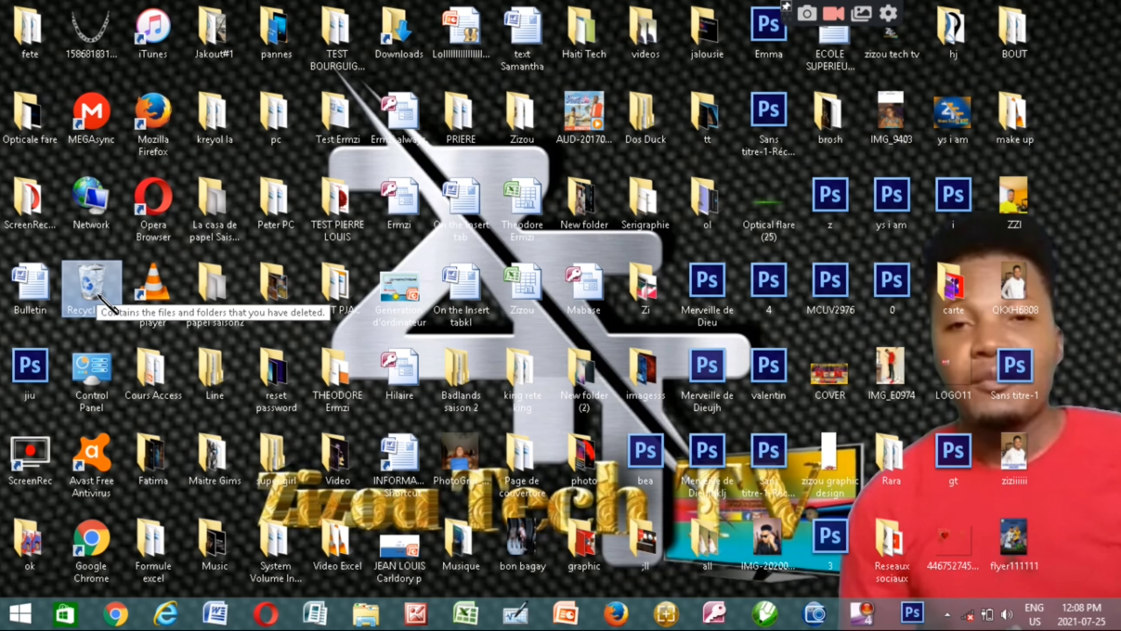
- Open the Recycle Bin, look over its contents, and close it
{"action": "double_click", "coordinate": [88, 286]}
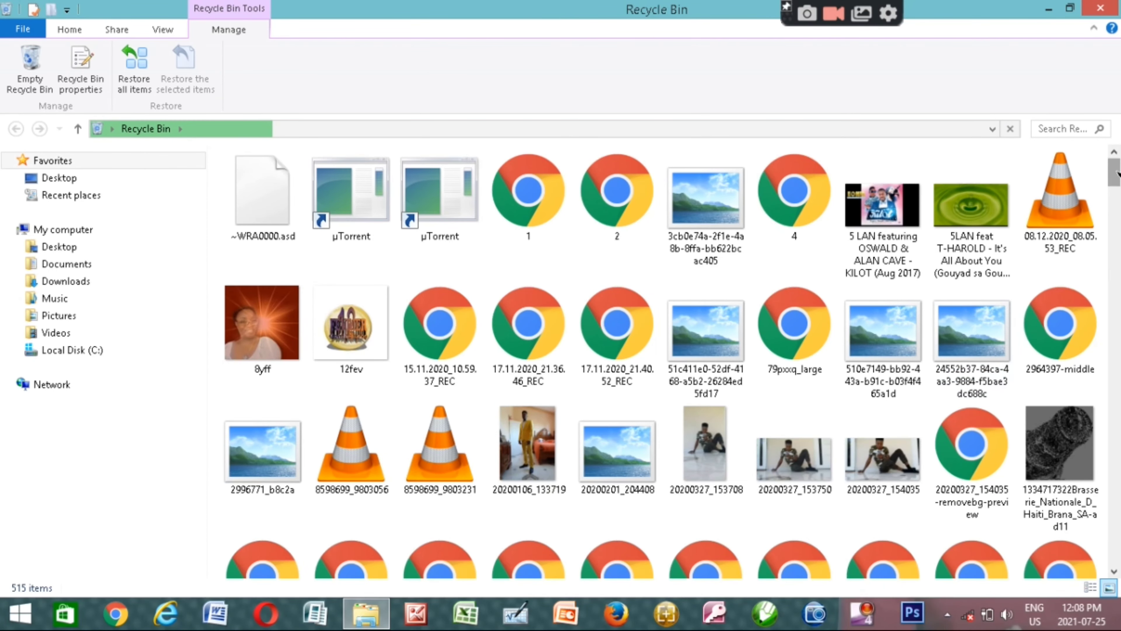
{"action": "left_click_drag", "start_coordinate": [1115, 174], "coordinate": [1113, 150]}
{"action": "left_click", "coordinate": [1100, 8]}
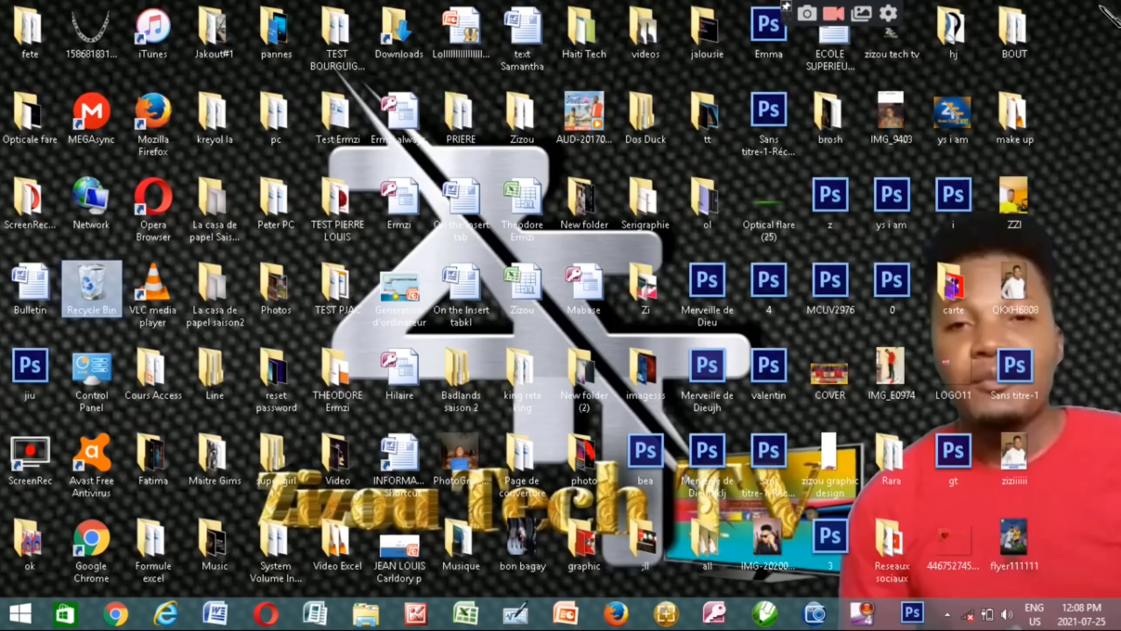
- Permanently empty the Recycle Bin, granting administrator permission to delete the msdtadmin folder, and refresh the desktop
{"action": "double_click", "coordinate": [93, 288]}
{"action": "right_click", "coordinate": [93, 287]}
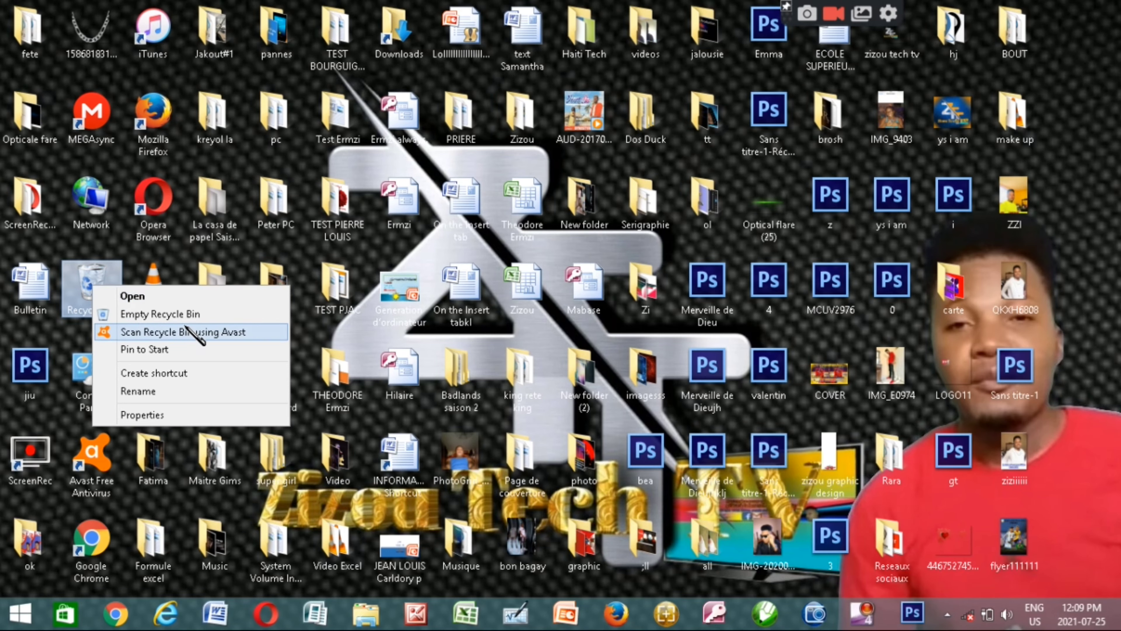
{"action": "left_click", "coordinate": [182, 315]}
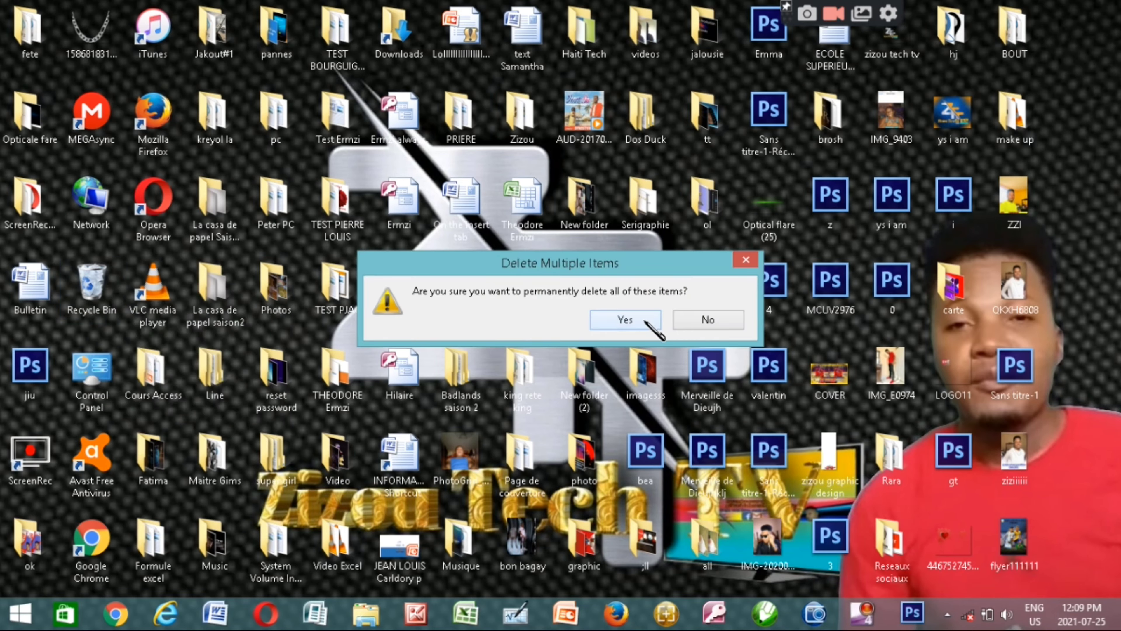
{"action": "left_click", "coordinate": [622, 319]}
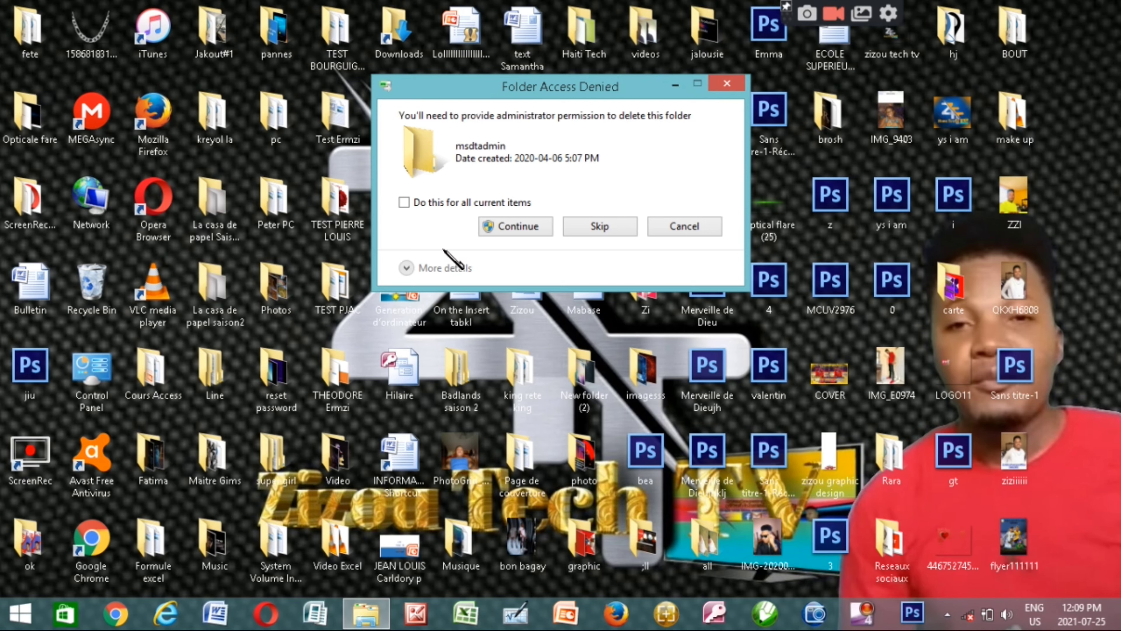
{"action": "left_click", "coordinate": [514, 230]}
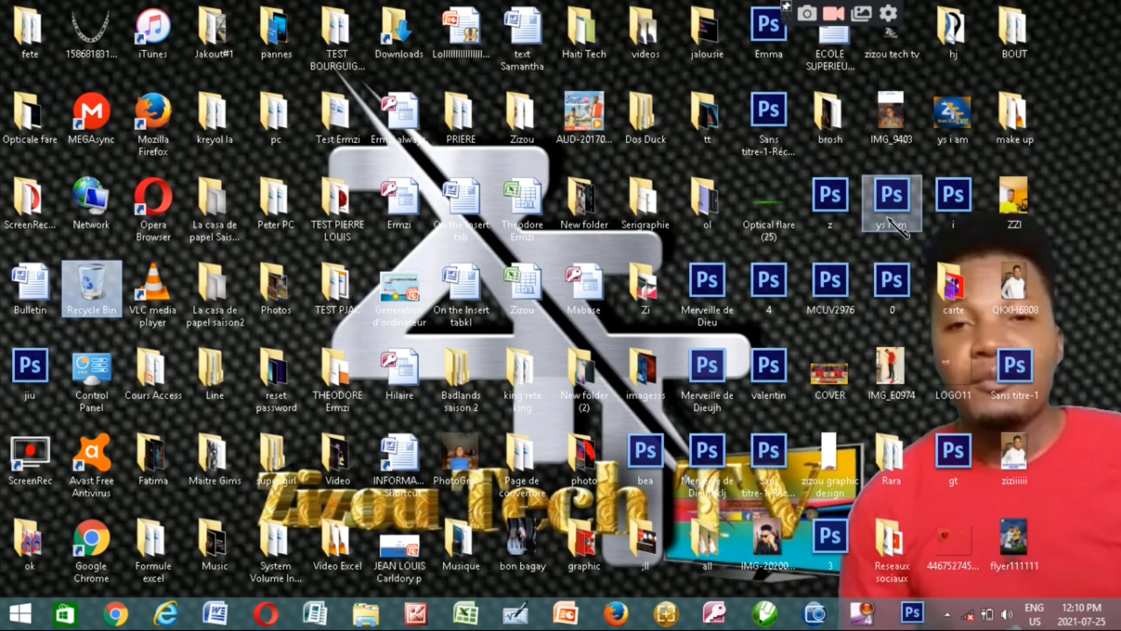
{"action": "right_click", "coordinate": [1052, 262]}
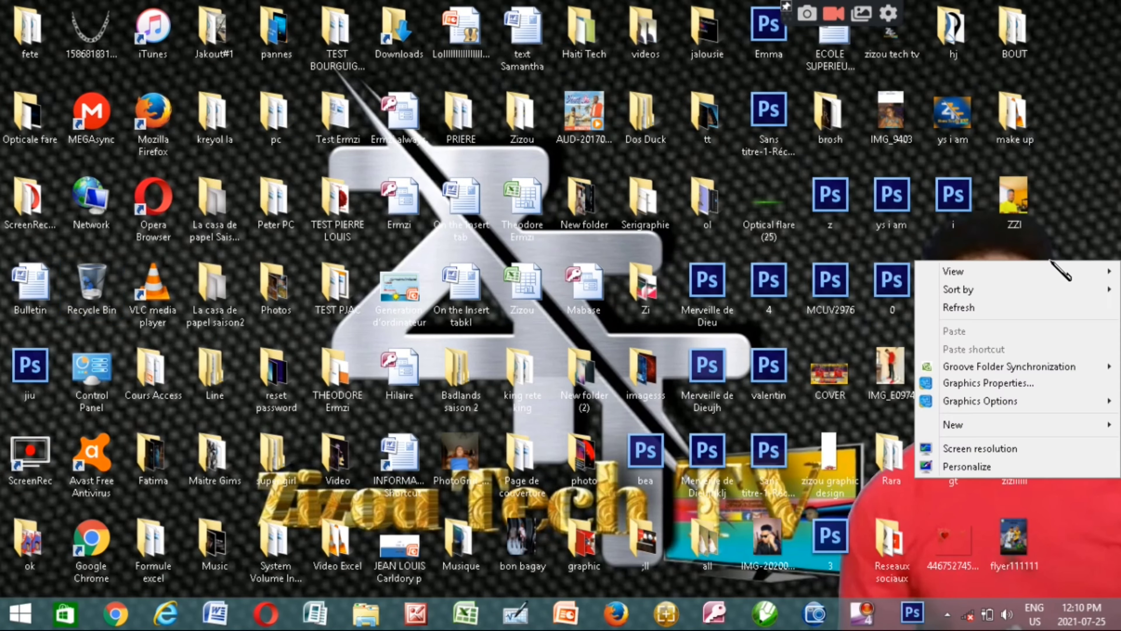
{"action": "left_click", "coordinate": [1002, 308]}
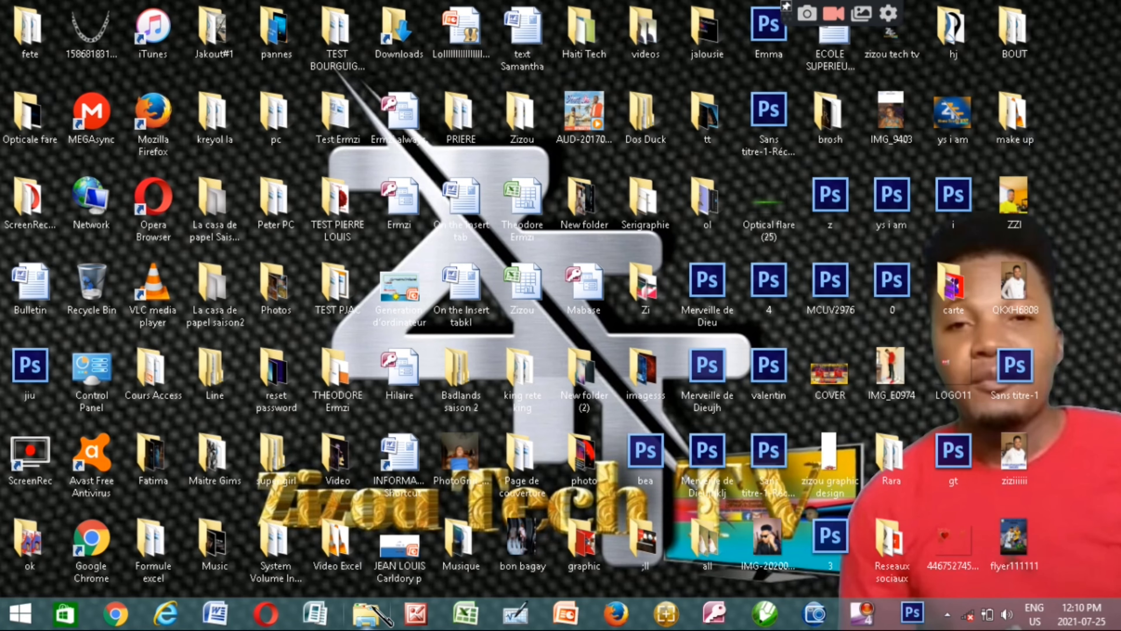
- Open the properties of Local Disk (C:) and start Disk Cleanup for that drive
{"action": "left_click", "coordinate": [368, 615]}
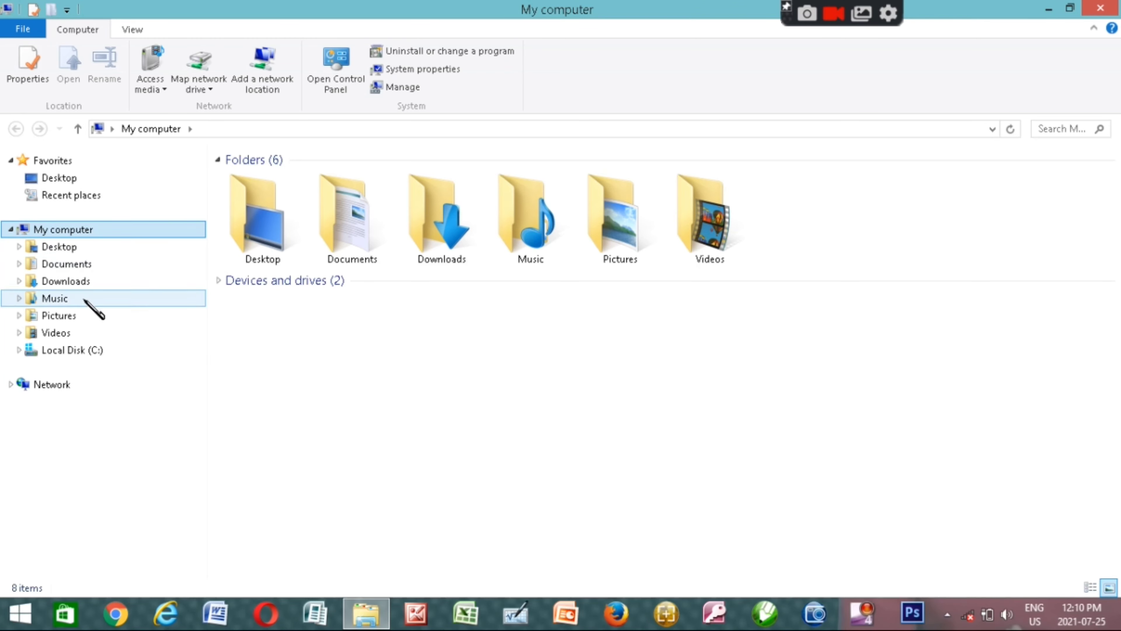
{"action": "left_click", "coordinate": [76, 354]}
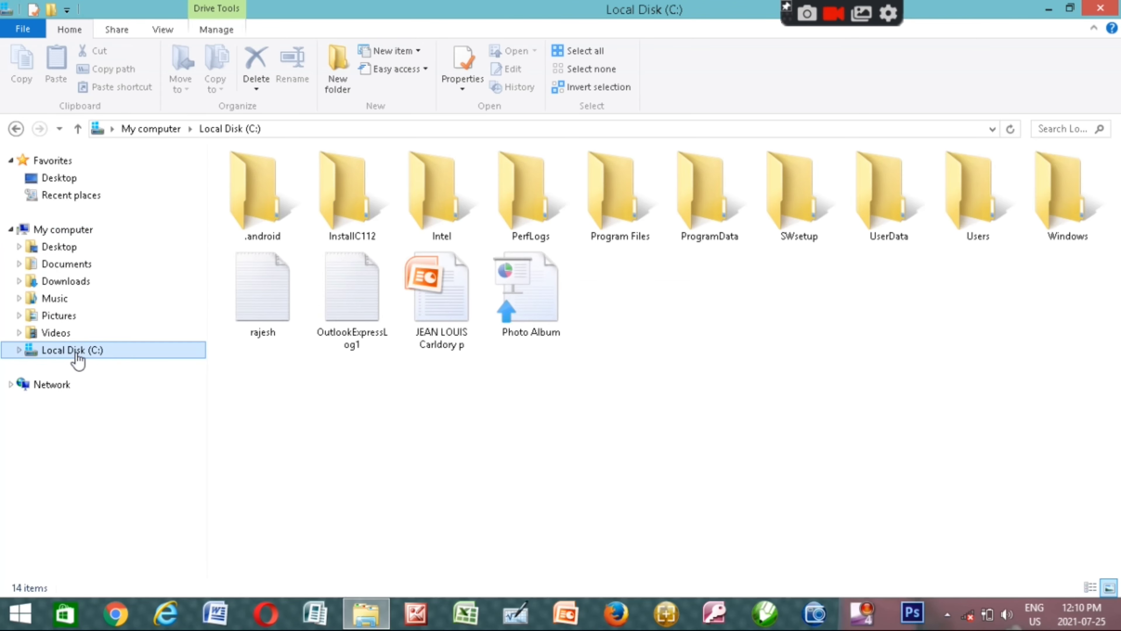
{"action": "left_click", "coordinate": [63, 230]}
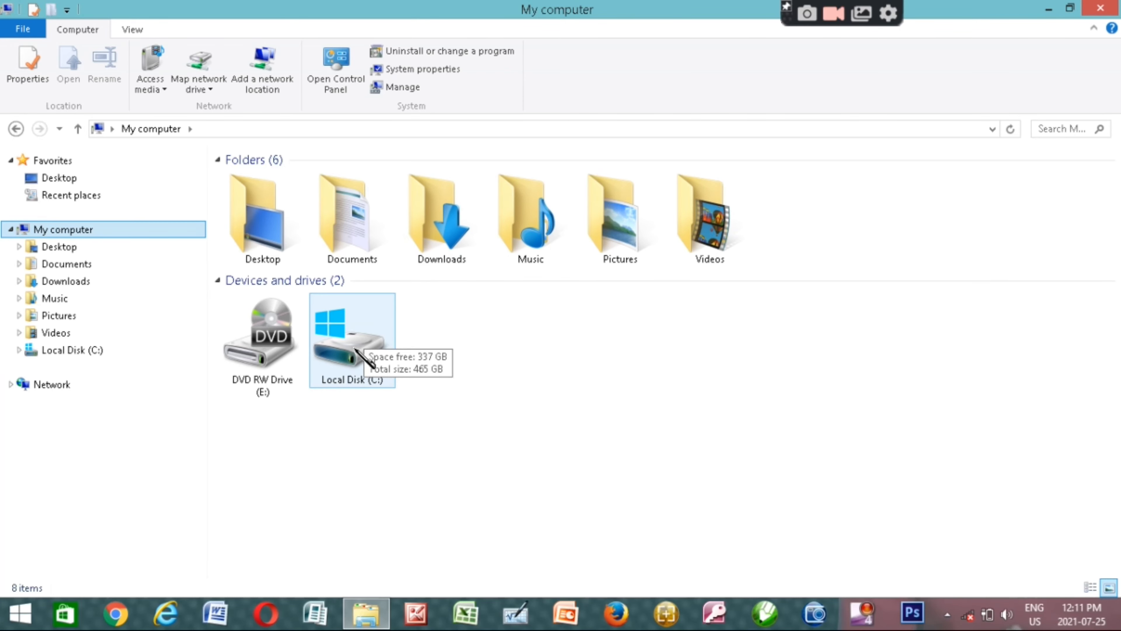
{"action": "right_click", "coordinate": [344, 348]}
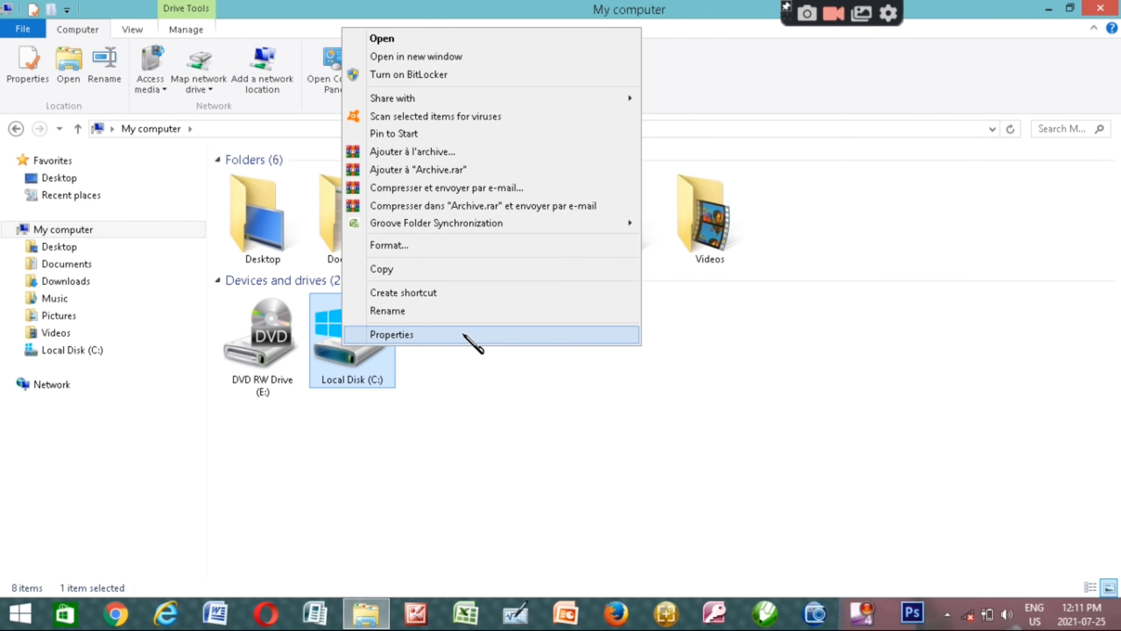
{"action": "left_click", "coordinate": [470, 332]}
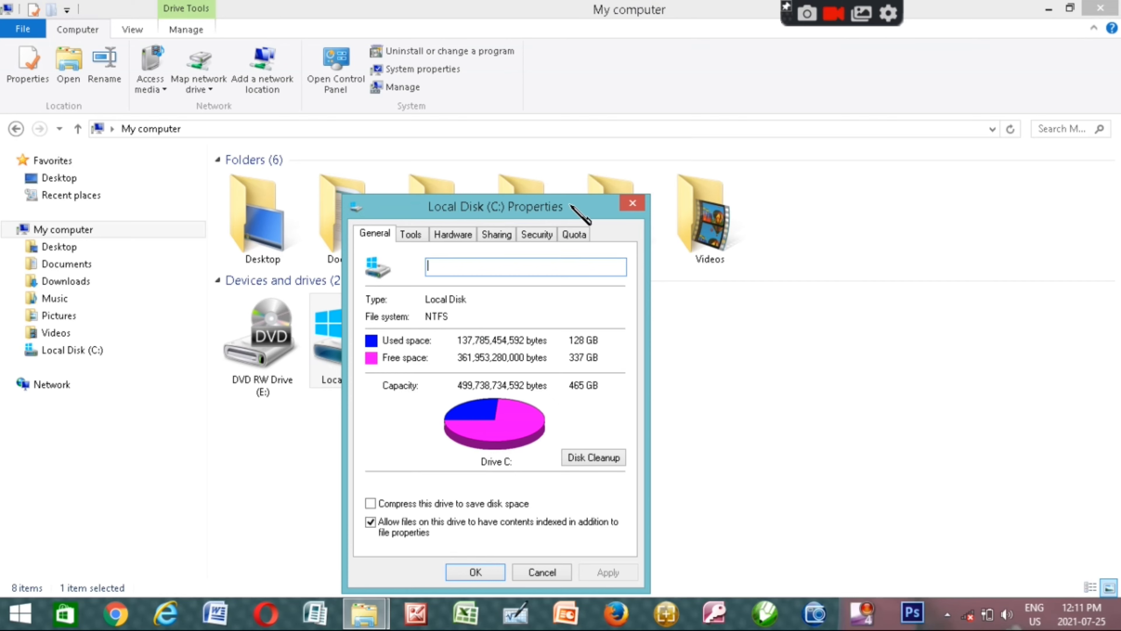
{"action": "left_click_drag", "start_coordinate": [584, 211], "coordinate": [593, 120]}
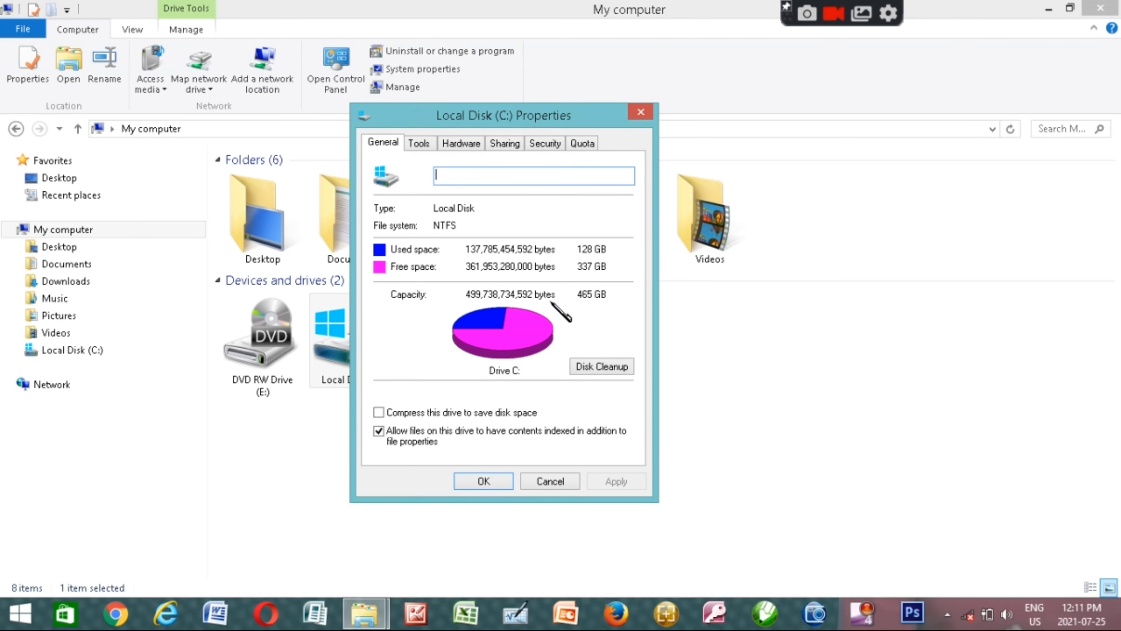
{"action": "left_click", "coordinate": [600, 366]}
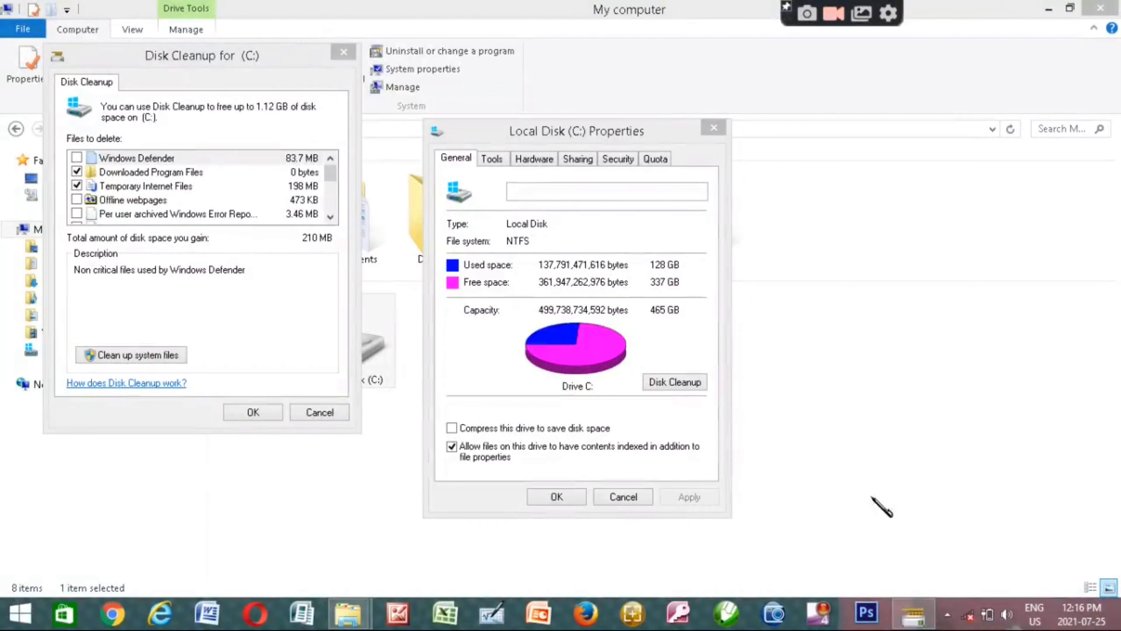
- Mark Windows Defender, Offline webpages, and the per user archived and queued Windows Error Reporting files for deletion
{"action": "left_click", "coordinate": [111, 54]}
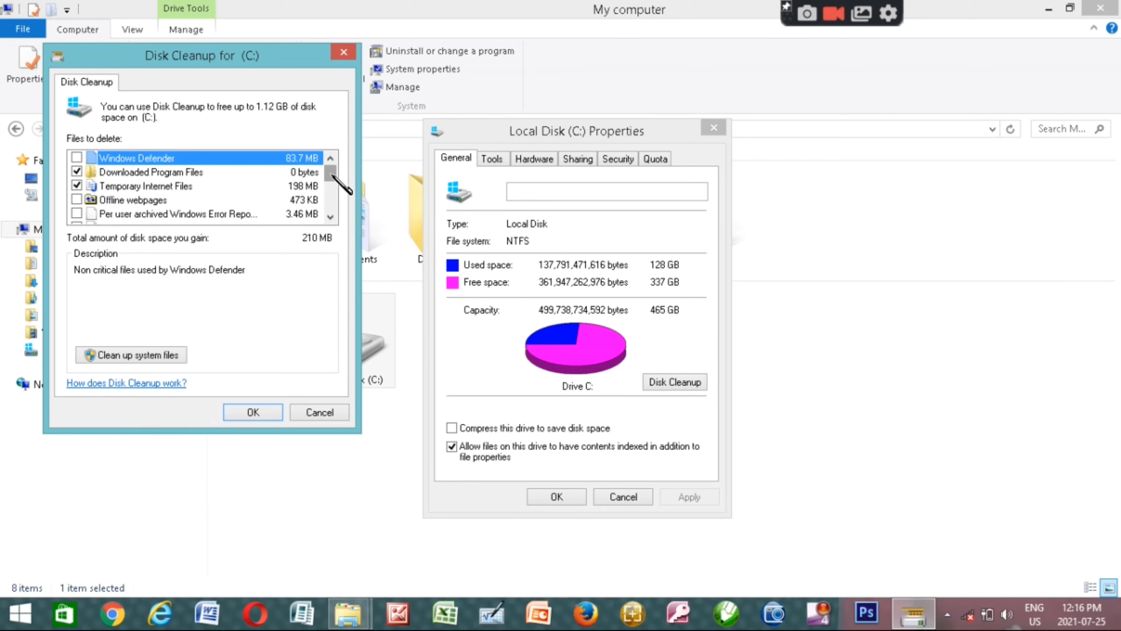
{"action": "mouse_move", "coordinate": [334, 176]}
{"action": "left_mouse_down"}
{"action": "mouse_move", "coordinate": [336, 223]}
{"action": "mouse_move", "coordinate": [333, 169]}
{"action": "left_mouse_up"}
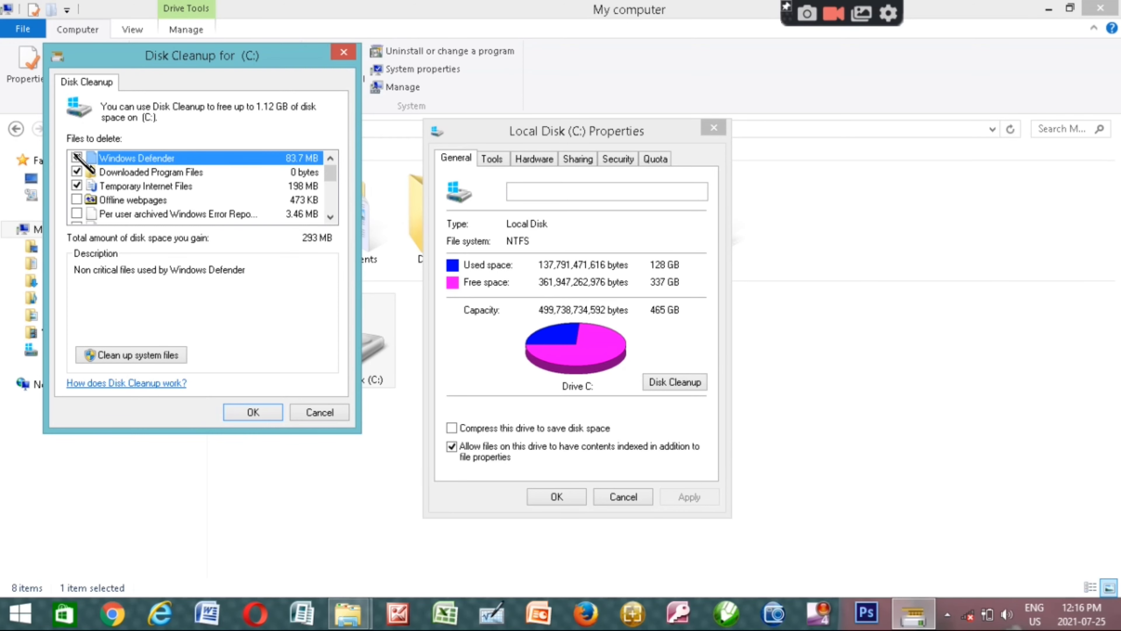
{"action": "left_click", "coordinate": [77, 200]}
{"action": "left_click", "coordinate": [77, 214]}
{"action": "mouse_move", "coordinate": [333, 178]}
{"action": "left_mouse_down"}
{"action": "mouse_move", "coordinate": [333, 213]}
{"action": "mouse_move", "coordinate": [331, 186]}
{"action": "left_mouse_up"}
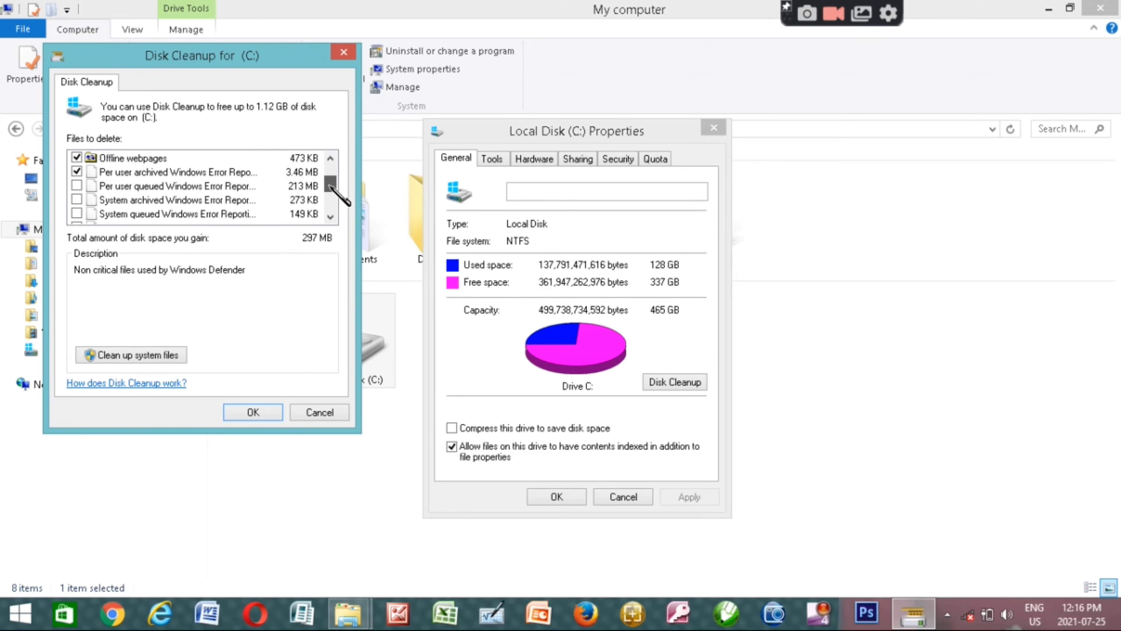
{"action": "left_click", "coordinate": [77, 185]}
{"action": "left_click", "coordinate": [330, 216]}
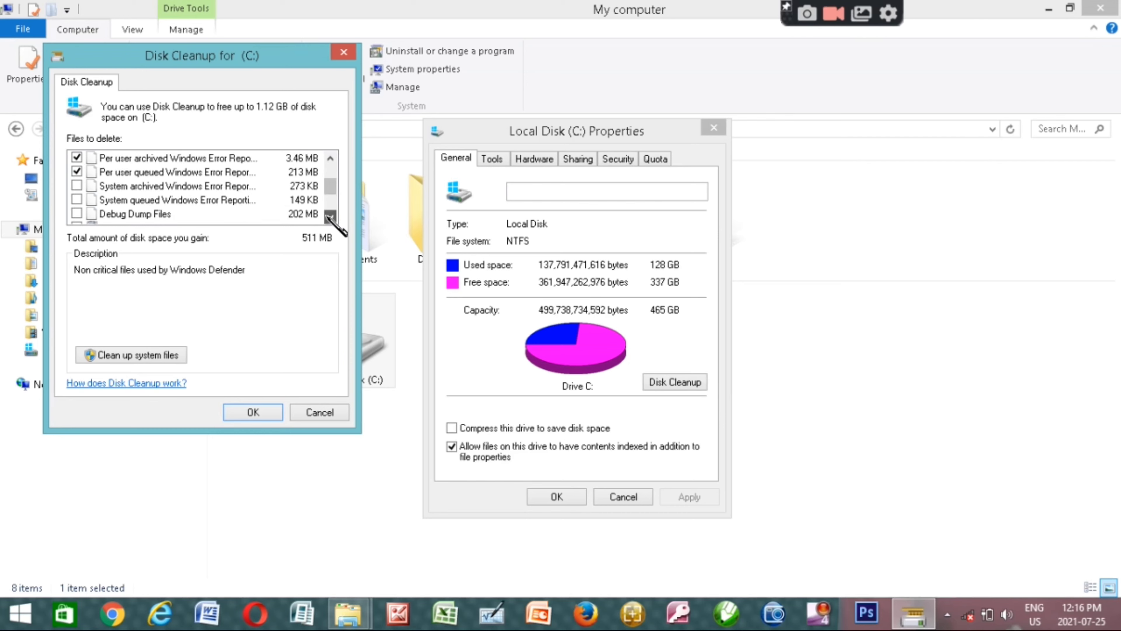
- Mark the system archived and queued Windows Error Reporting files, Debug Dump Files, Recycle Bin and Setup Log Files for deletion
{"action": "left_click", "coordinate": [77, 185]}
{"action": "left_click", "coordinate": [77, 200]}
{"action": "left_click", "coordinate": [77, 214]}
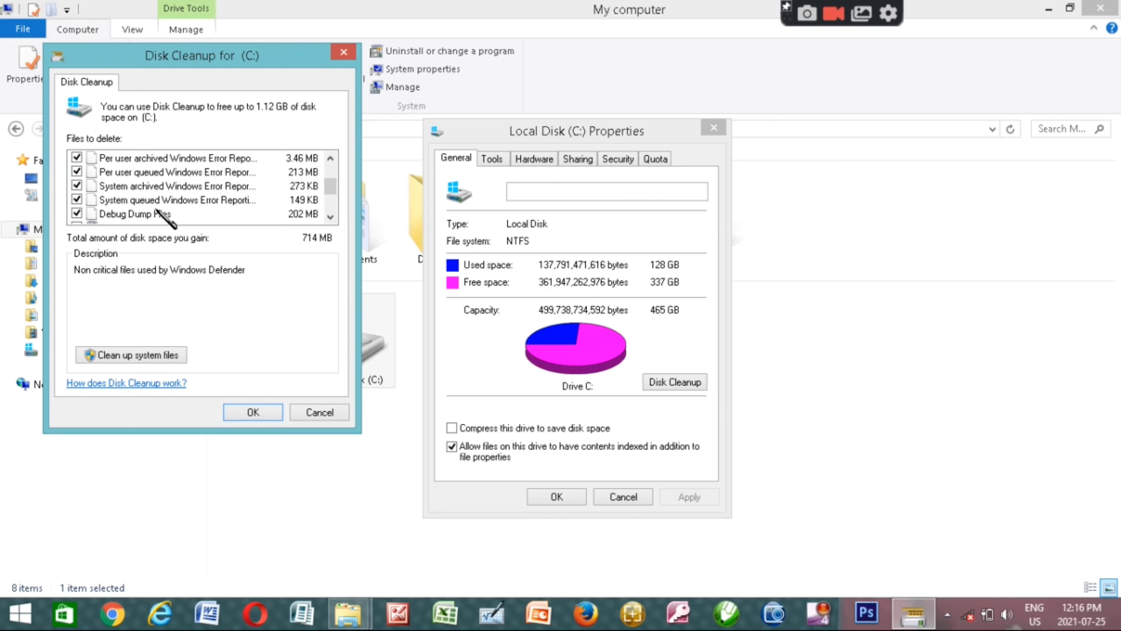
{"action": "left_click", "coordinate": [330, 216]}
{"action": "left_click", "coordinate": [330, 216]}
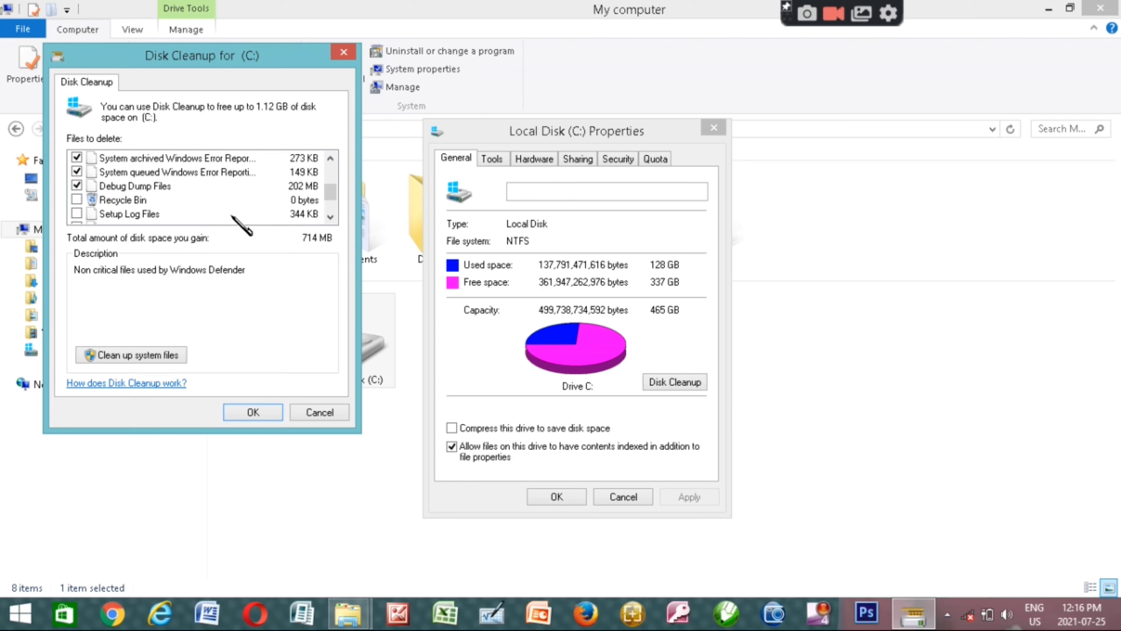
{"action": "left_click", "coordinate": [77, 200]}
{"action": "left_click", "coordinate": [77, 214]}
- Mark System error memory dump files and Temporary files too, and run the cleanup to permanently delete all marked files
{"action": "left_click", "coordinate": [331, 217]}
{"action": "left_click", "coordinate": [330, 217]}
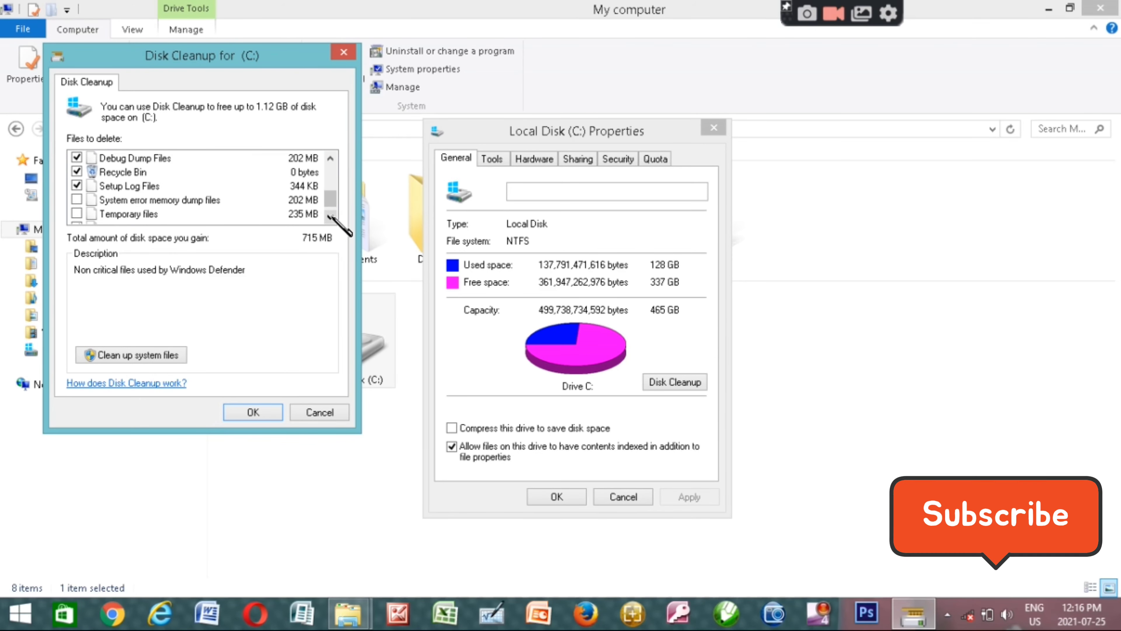
{"action": "left_click", "coordinate": [330, 217]}
{"action": "left_click", "coordinate": [76, 185]}
{"action": "left_click", "coordinate": [77, 200]}
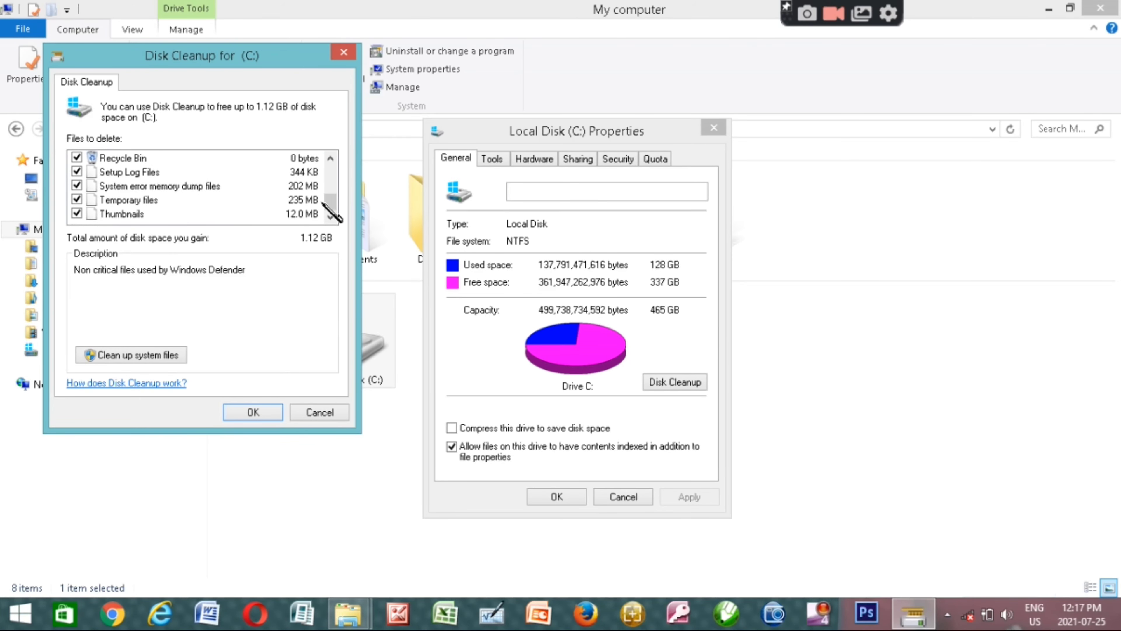
{"action": "left_click", "coordinate": [258, 411]}
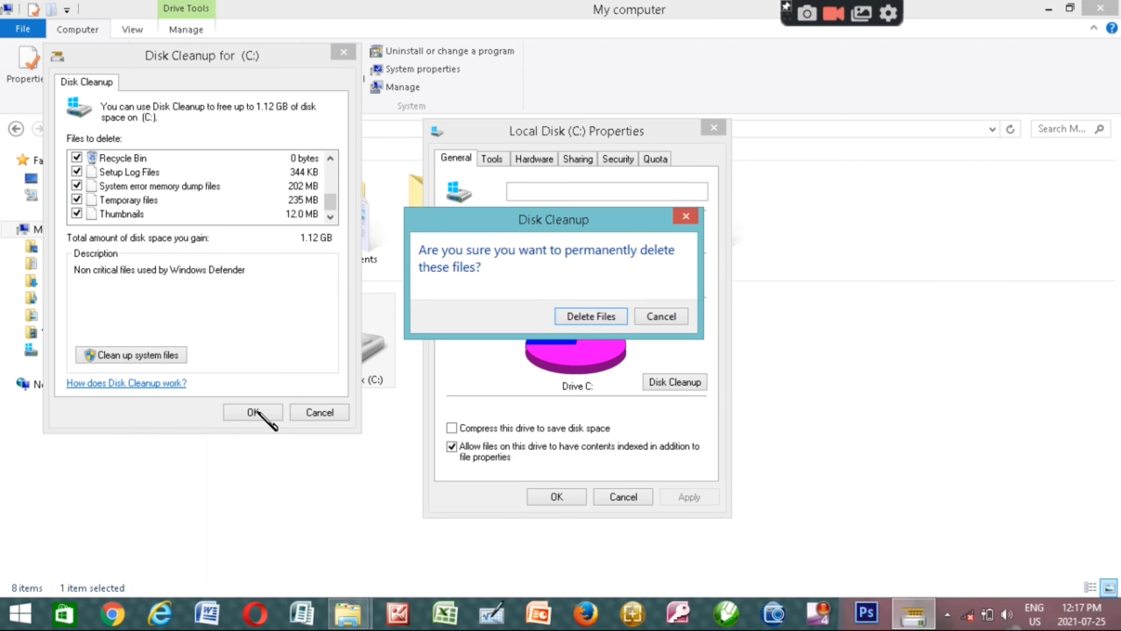
{"action": "left_click", "coordinate": [594, 317]}
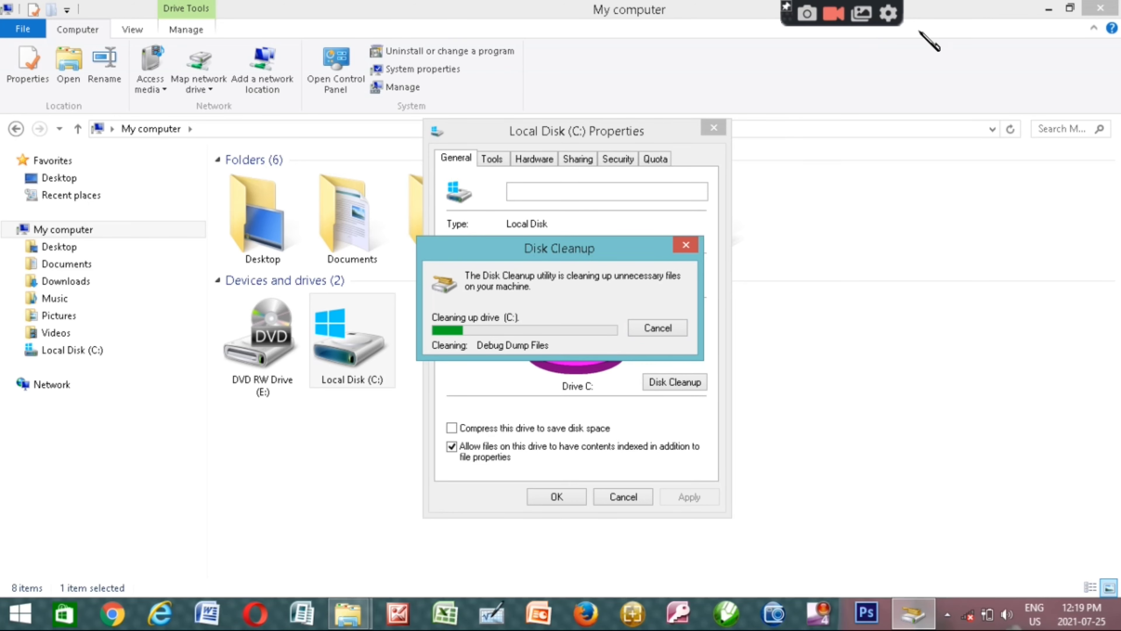
- Dismiss the running Disk Cleanup, close the drive properties and the file window, and refresh the desktop
{"action": "left_click", "coordinate": [686, 245]}
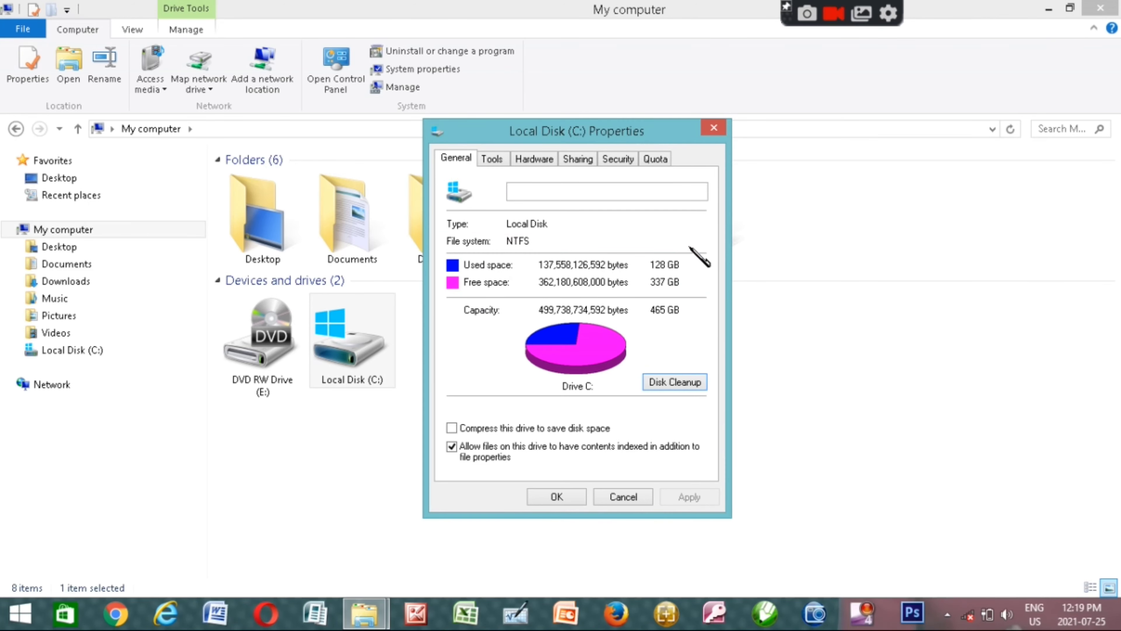
{"action": "left_click", "coordinate": [715, 129]}
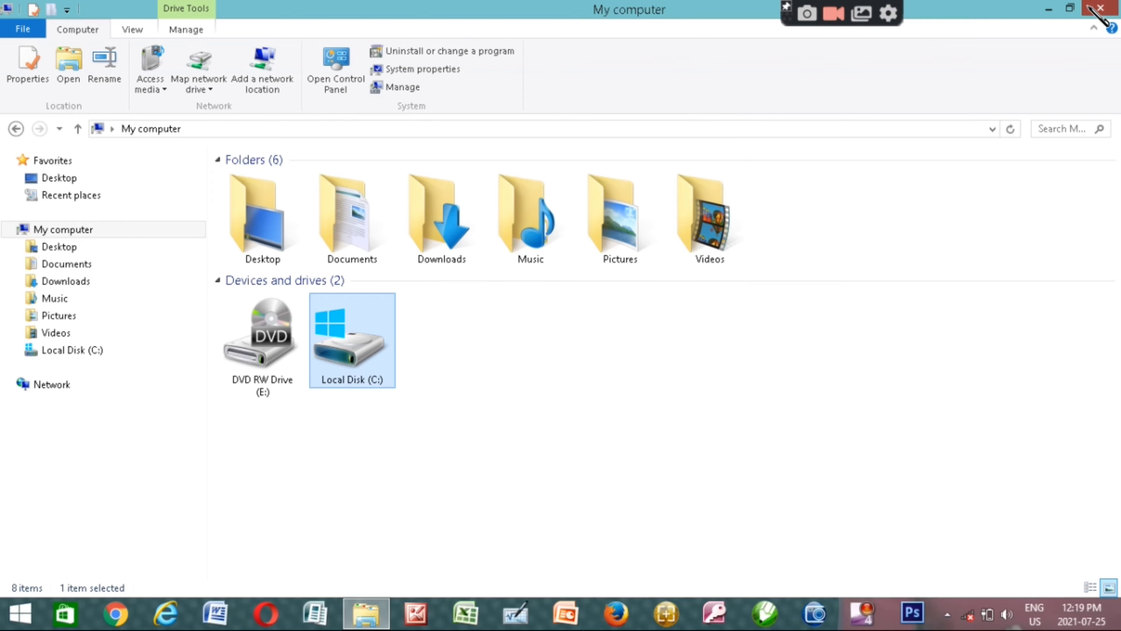
{"action": "left_click", "coordinate": [1101, 8]}
{"action": "right_click", "coordinate": [811, 335]}
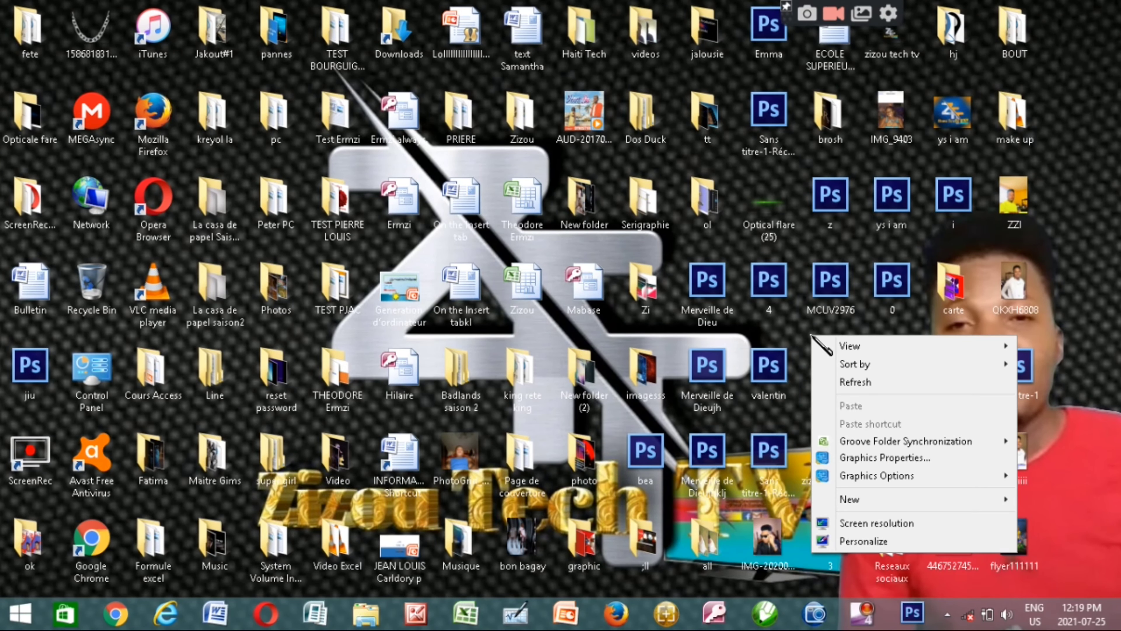
{"action": "left_click", "coordinate": [873, 382]}
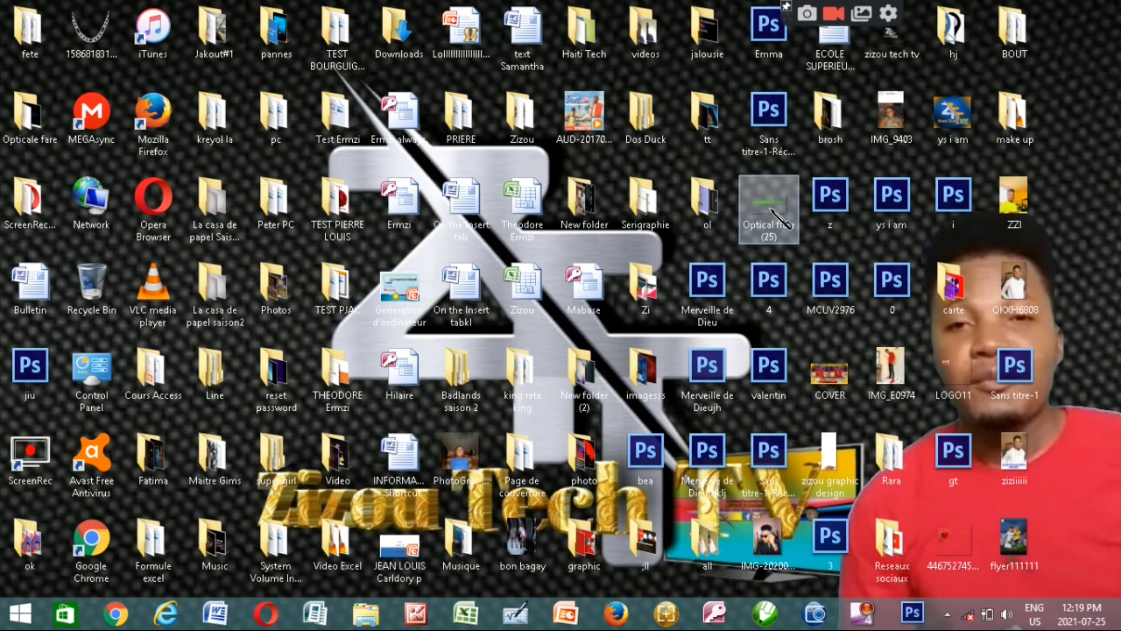